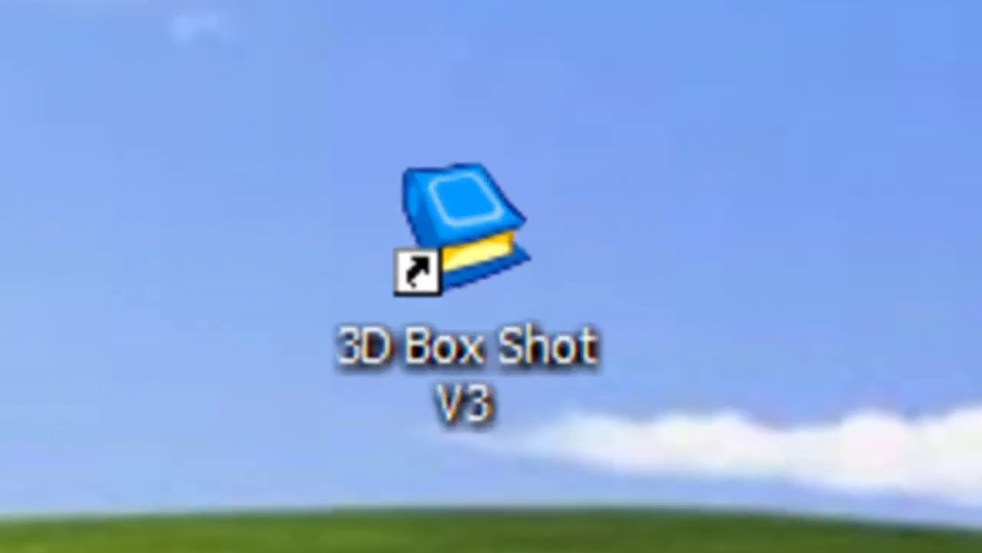
Launch 3D Box Shot V3 from its Windows XP desktop shortcut.
{"action": "double_click", "coordinate": [443, 212]}
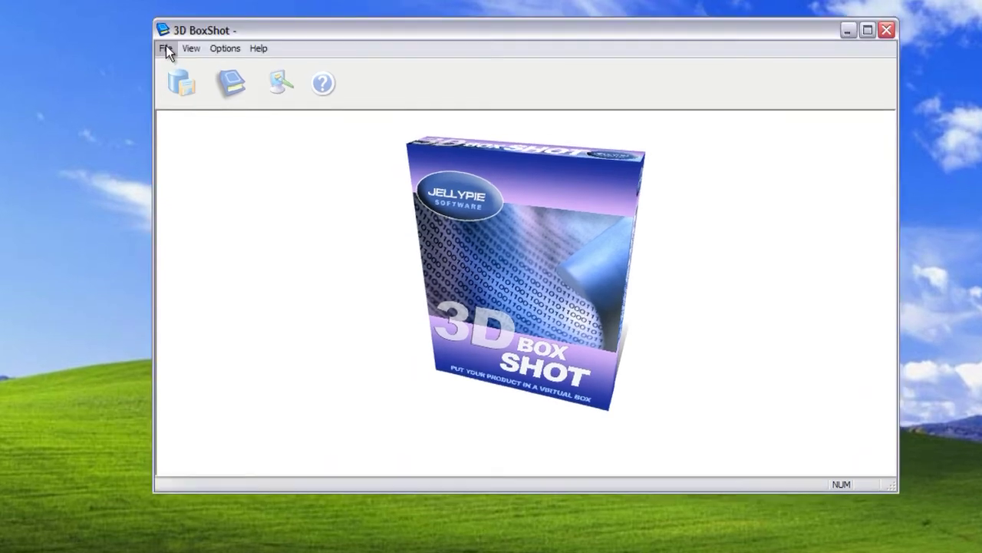
Start a new default scene with File > New and rotate the box to face the viewer.
{"action": "left_click", "coordinate": [163, 45]}
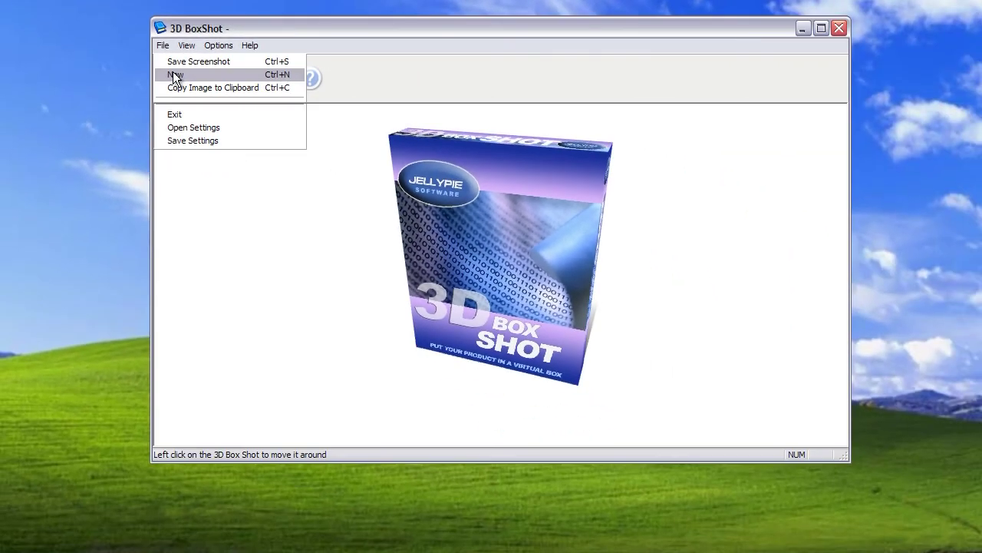
{"action": "left_click", "coordinate": [174, 75]}
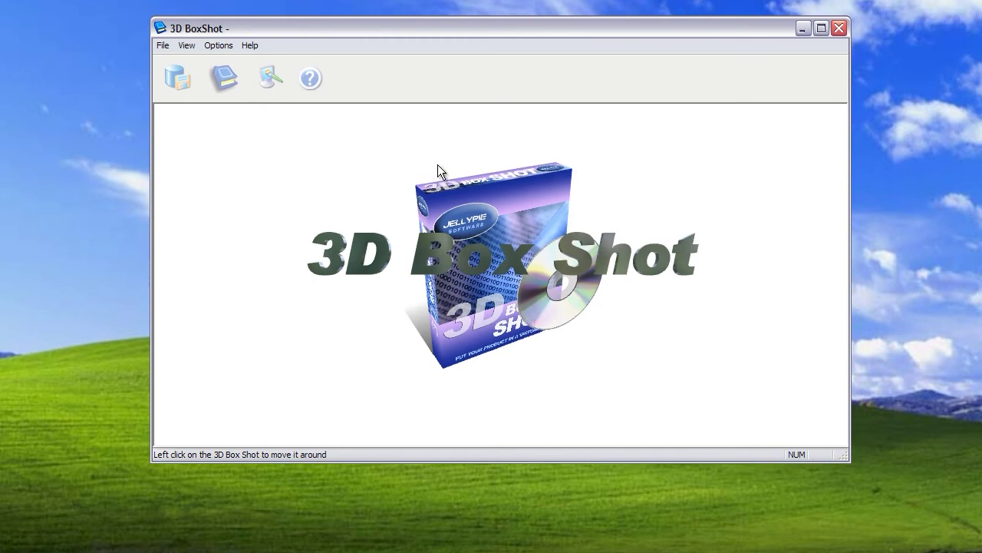
{"action": "left_click_drag", "start_coordinate": [437, 164], "coordinate": [487, 309]}
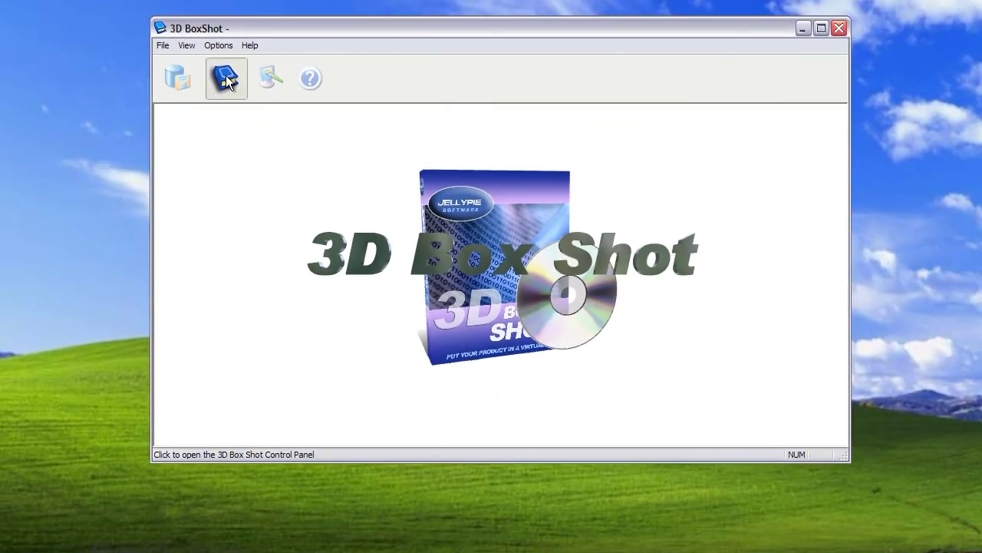
Open the Control Deck below the preview and hide the background picture.
{"action": "left_click", "coordinate": [226, 75]}
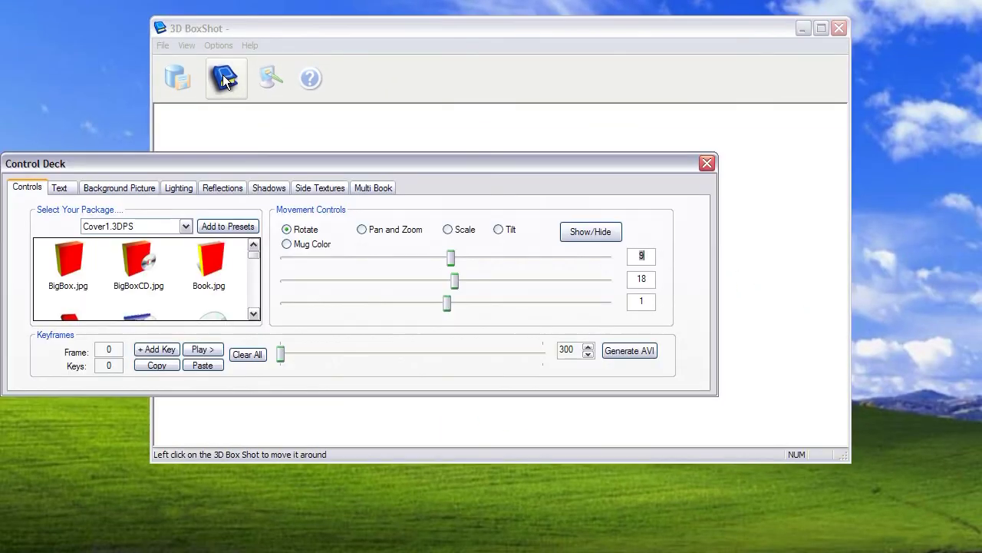
{"action": "left_click_drag", "start_coordinate": [256, 165], "coordinate": [367, 310]}
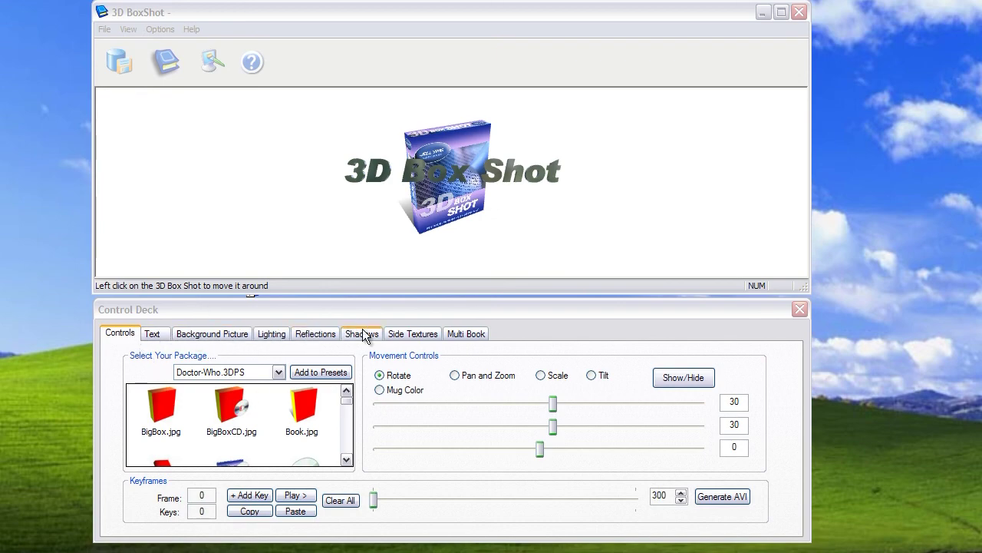
{"action": "left_click", "coordinate": [152, 333]}
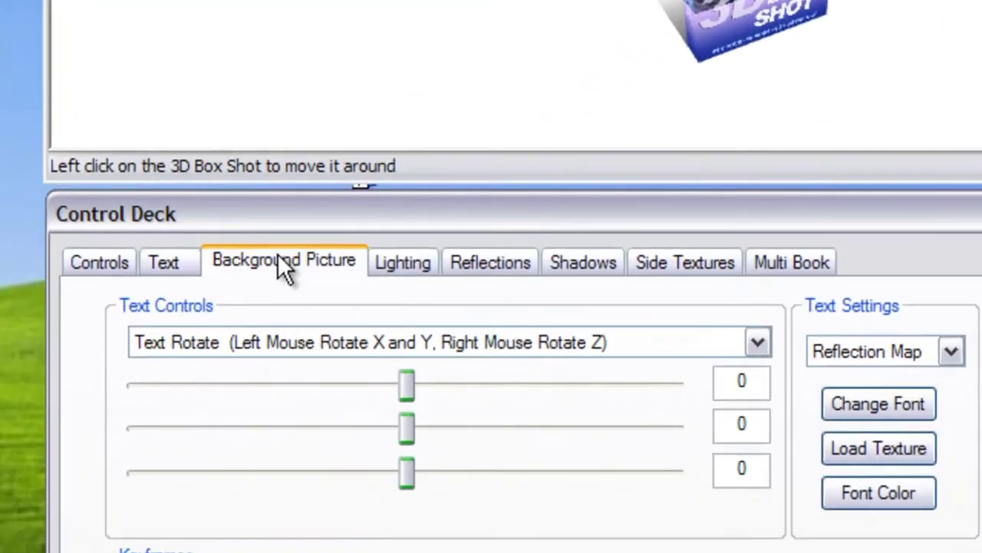
{"action": "left_click", "coordinate": [218, 327]}
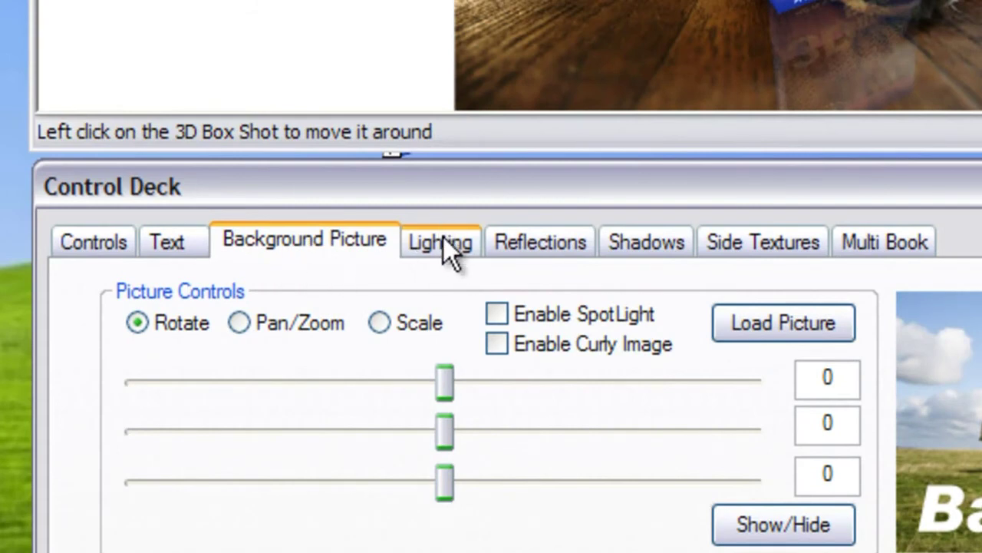
{"action": "left_click", "coordinate": [722, 524]}
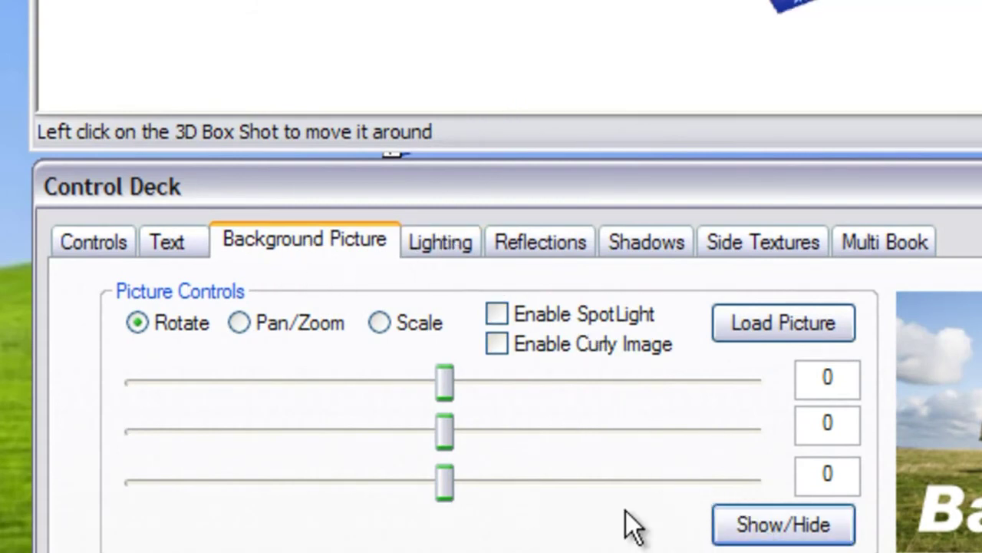
Tilt the 3D Box Shot title slightly in the preview.
{"action": "left_click", "coordinate": [449, 246]}
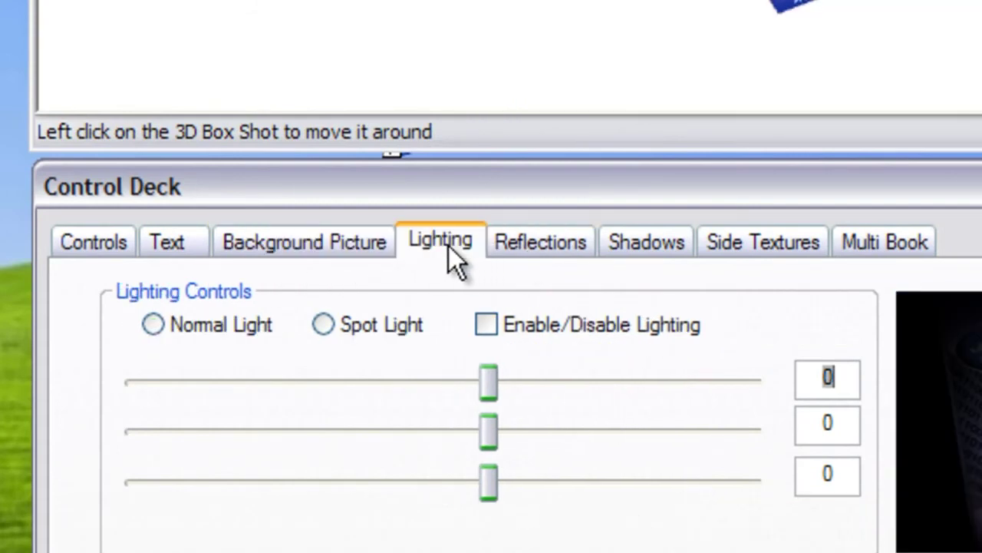
{"action": "left_click", "coordinate": [102, 239]}
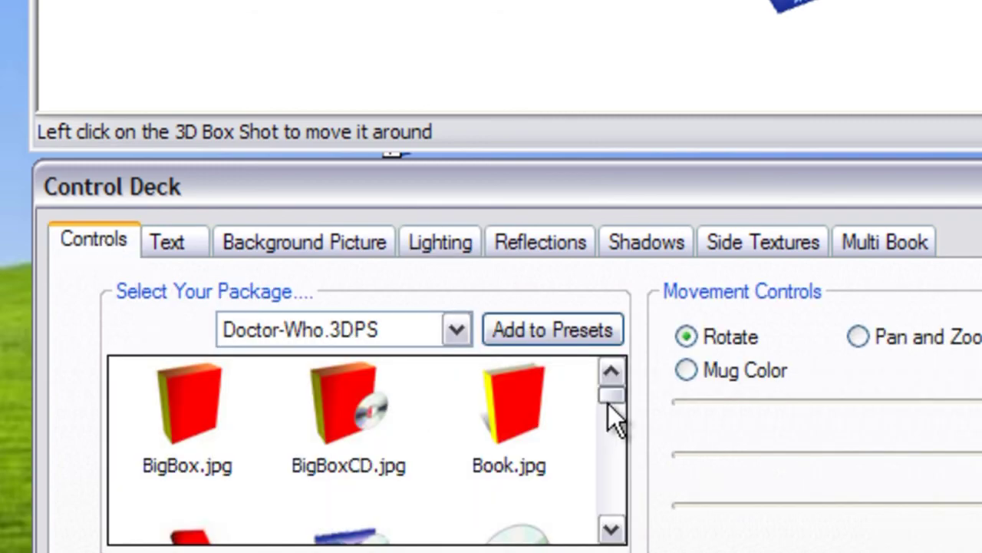
{"action": "left_click_drag", "start_coordinate": [610, 398], "coordinate": [614, 461]}
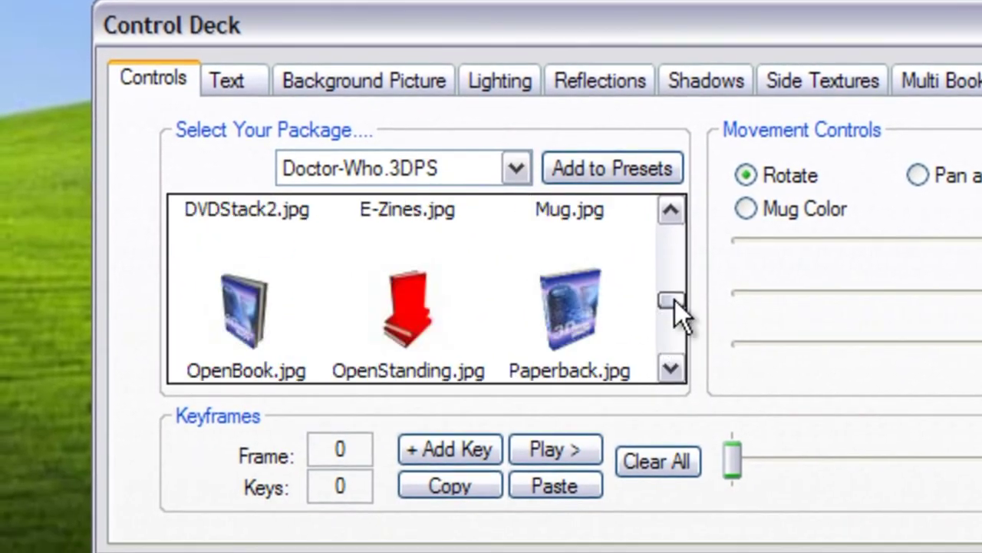
{"action": "left_click_drag", "start_coordinate": [675, 300], "coordinate": [671, 234]}
{"action": "left_click", "coordinate": [228, 80]}
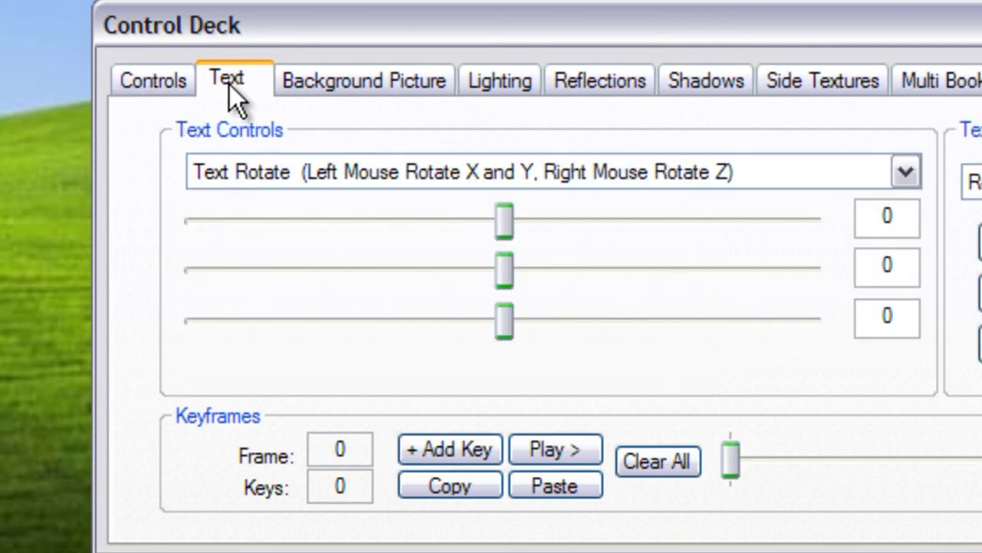
{"action": "left_click_drag", "start_coordinate": [537, 65], "coordinate": [558, 84]}
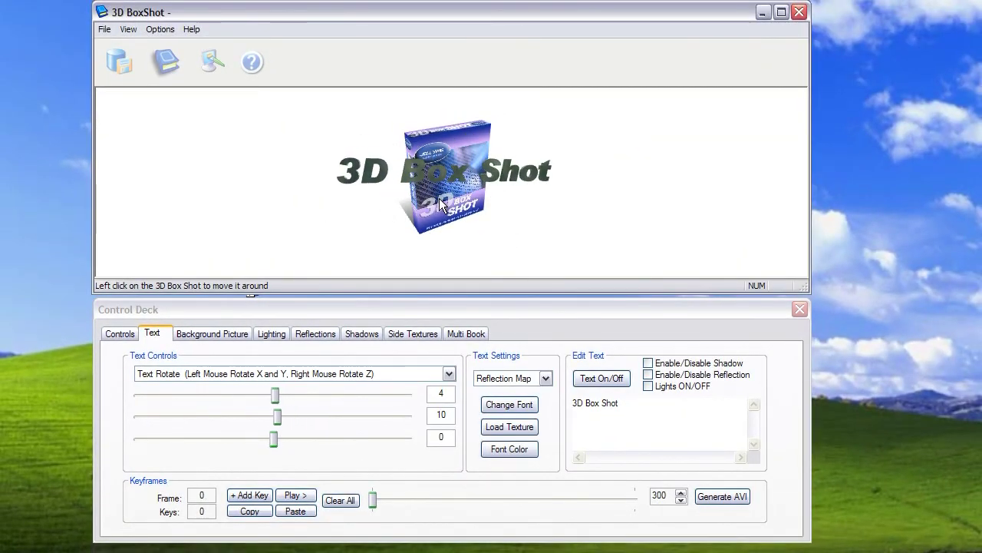
Browse the background, lighting, reflection, shadow and side texture pages.
{"action": "left_click", "coordinate": [227, 332]}
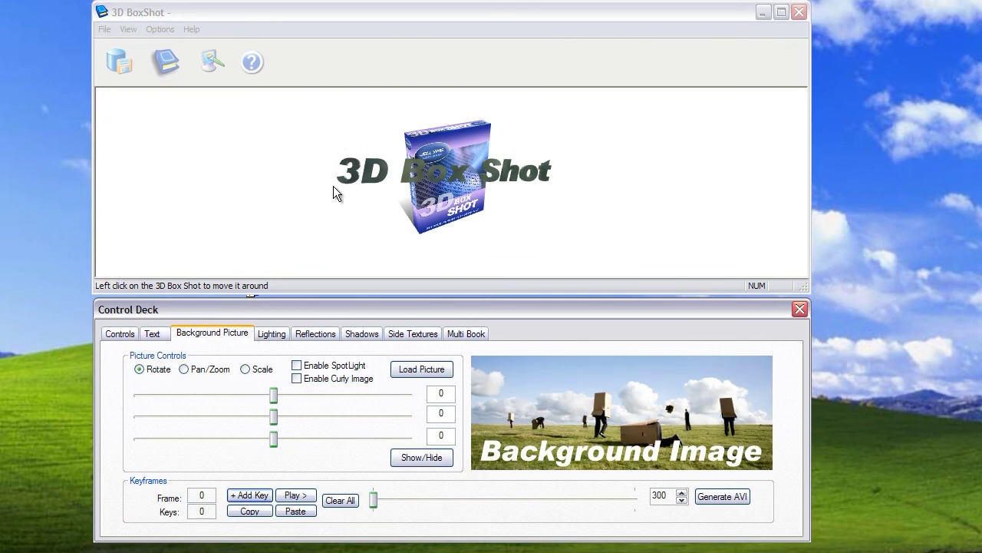
{"action": "left_click", "coordinate": [268, 338]}
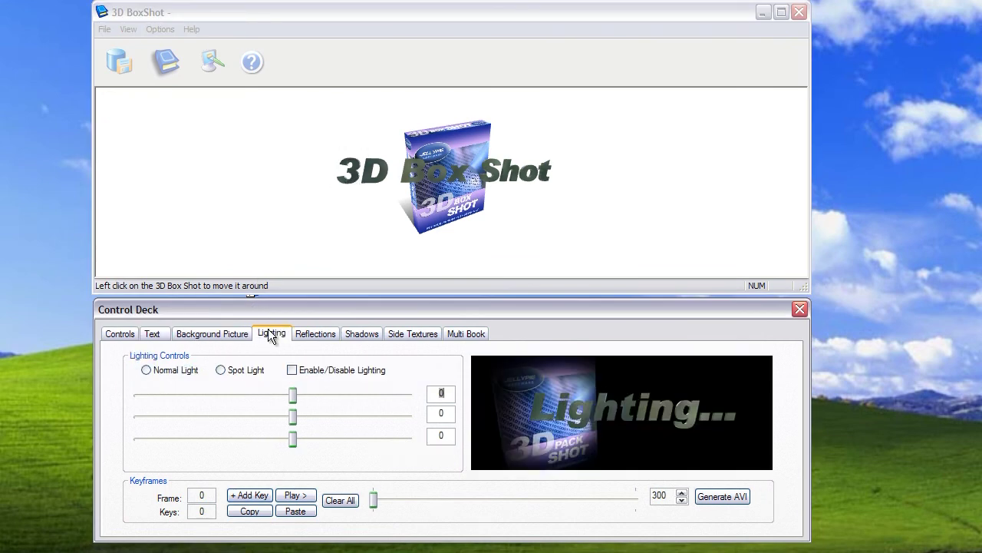
{"action": "left_click", "coordinate": [306, 333]}
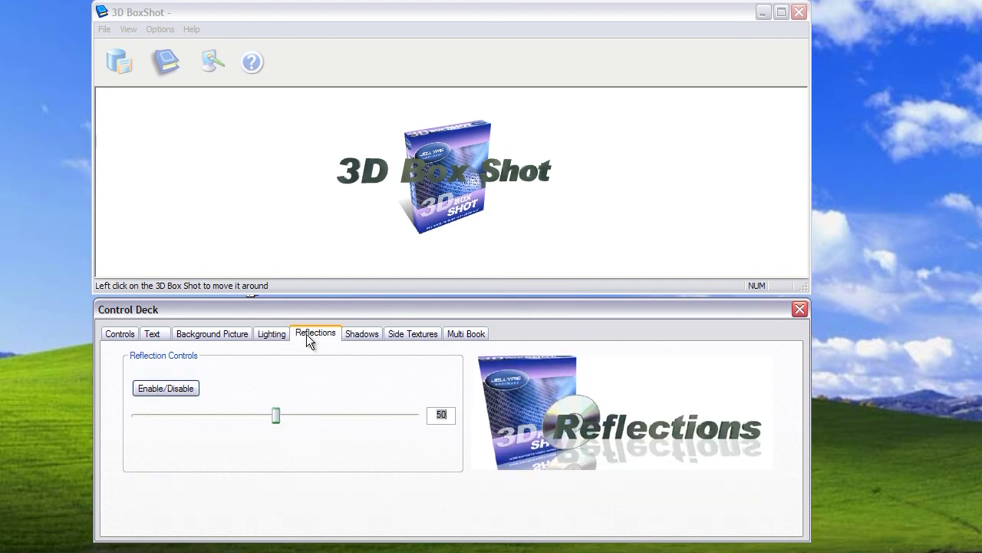
{"action": "left_click", "coordinate": [355, 341]}
{"action": "left_click", "coordinate": [408, 338]}
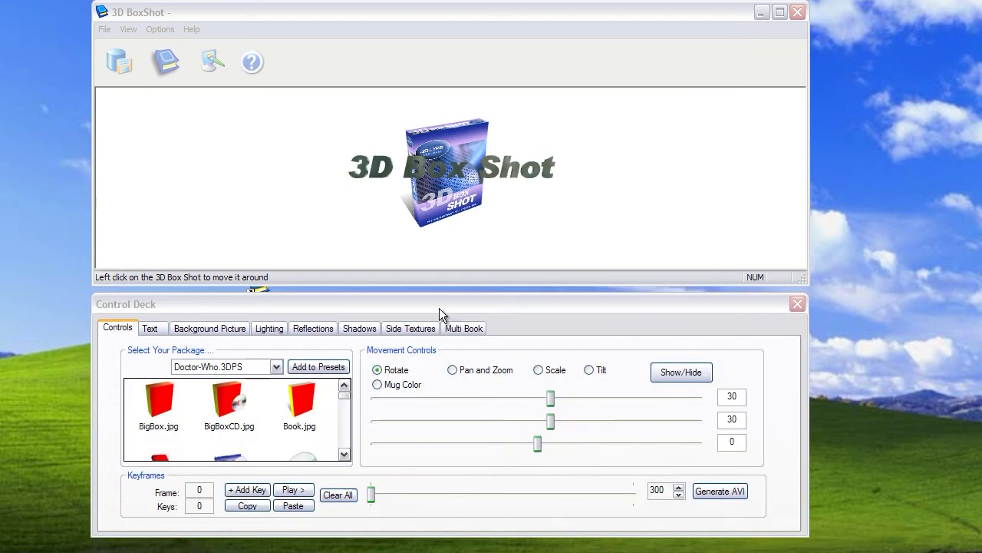
{"action": "left_click", "coordinate": [407, 311]}
{"action": "mouse_move", "coordinate": [405, 304]}
{"action": "left_mouse_down"}
{"action": "mouse_move", "coordinate": [551, 256]}
{"action": "mouse_move", "coordinate": [423, 201]}
{"action": "mouse_move", "coordinate": [406, 292]}
{"action": "mouse_move", "coordinate": [328, 306]}
{"action": "mouse_move", "coordinate": [406, 306]}
{"action": "left_mouse_up"}
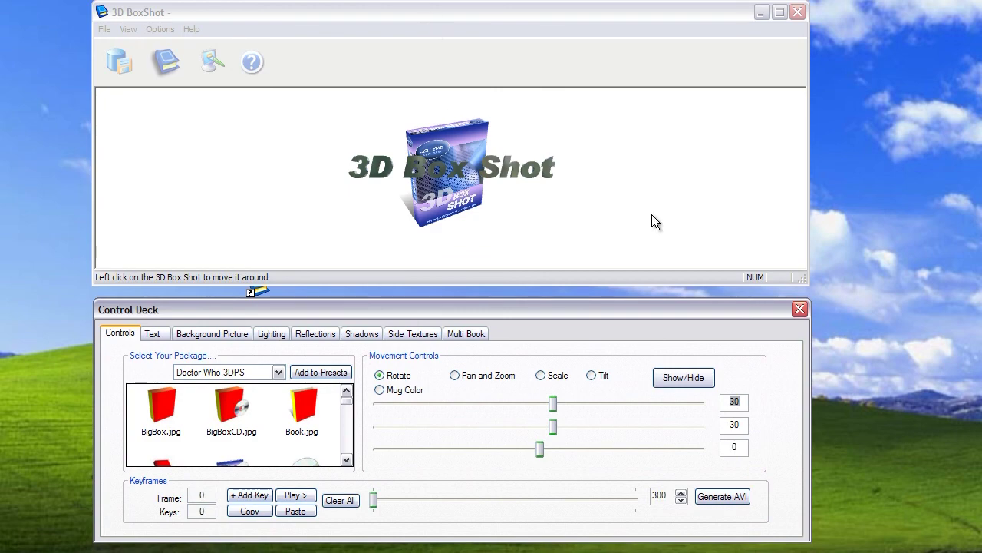
{"action": "mouse_move", "coordinate": [801, 280]}
{"action": "left_mouse_down"}
{"action": "mouse_move", "coordinate": [802, 321]}
{"action": "mouse_move", "coordinate": [825, 353]}
{"action": "mouse_move", "coordinate": [821, 445]}
{"action": "mouse_move", "coordinate": [597, 505]}
{"action": "mouse_move", "coordinate": [806, 322]}
{"action": "mouse_move", "coordinate": [803, 346]}
{"action": "mouse_move", "coordinate": [791, 280]}
{"action": "mouse_move", "coordinate": [807, 281]}
{"action": "mouse_move", "coordinate": [803, 288]}
{"action": "left_mouse_up"}
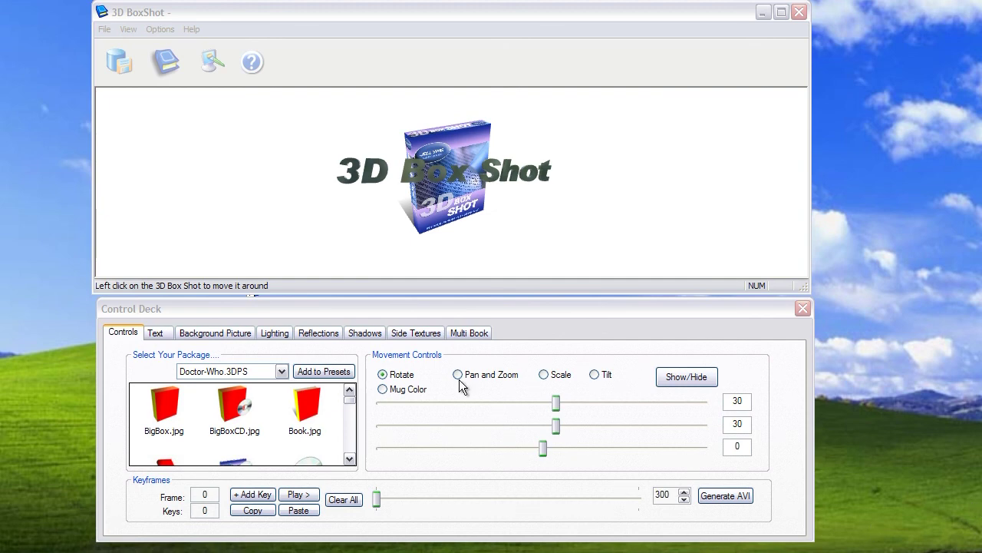
Tilt the 3D Box Shot title slightly from the Text page.
{"action": "left_click", "coordinate": [155, 332]}
{"action": "left_click", "coordinate": [477, 198]}
{"action": "left_click_drag", "start_coordinate": [477, 198], "coordinate": [451, 218]}
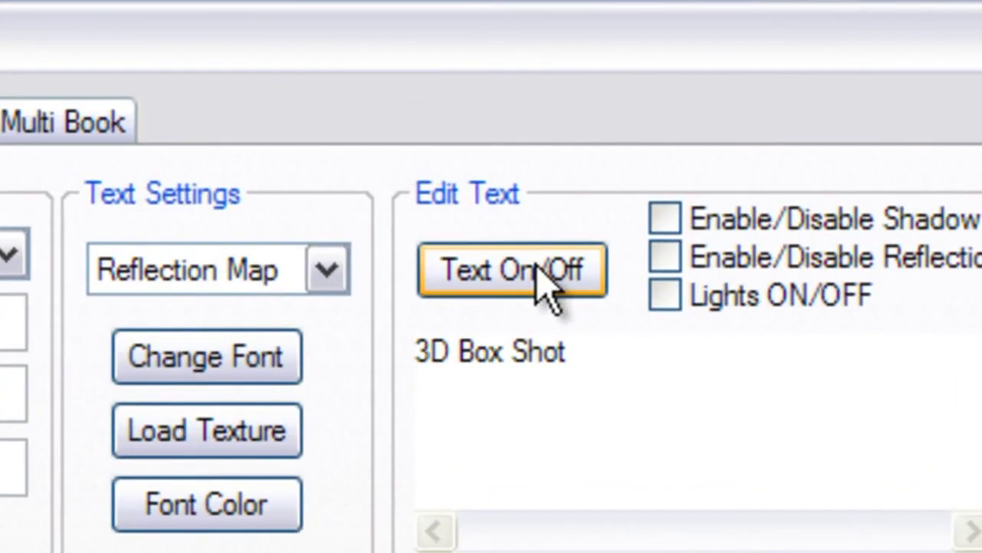
Delete the remaining '3D' title text so the box shows no text.
{"action": "left_click", "coordinate": [578, 352]}
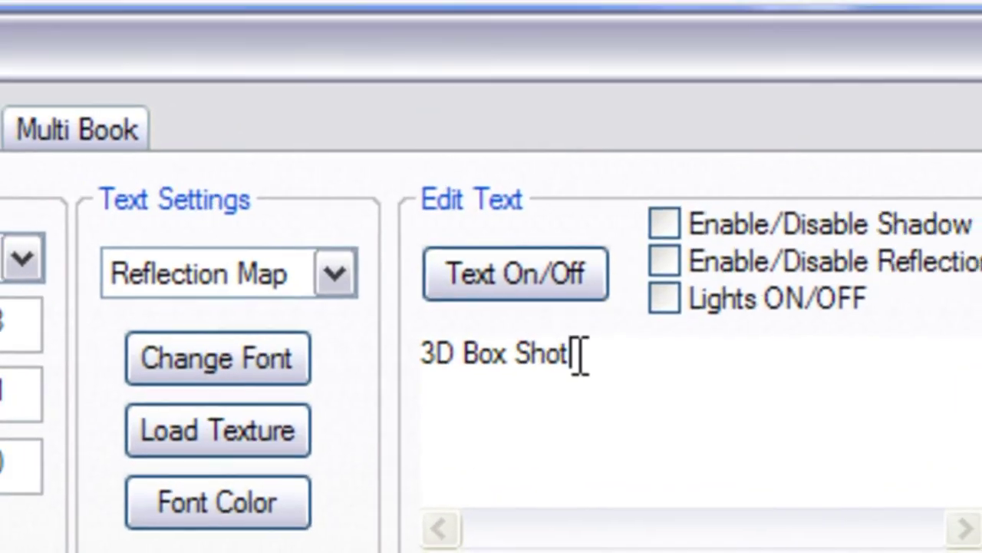
{"action": "key", "text": "BackSpace"}
{"action": "key", "text": "BackSpace"}
{"action": "key", "text": "BackSpace"}
{"action": "key", "text": "BackSpace"}
{"action": "key", "text": "BackSpace"}
{"action": "key", "text": "BackSpace"}
{"action": "key", "text": "BackSpace"}
{"action": "key", "text": "BackSpace"}
{"action": "key", "text": "BackSpace"}
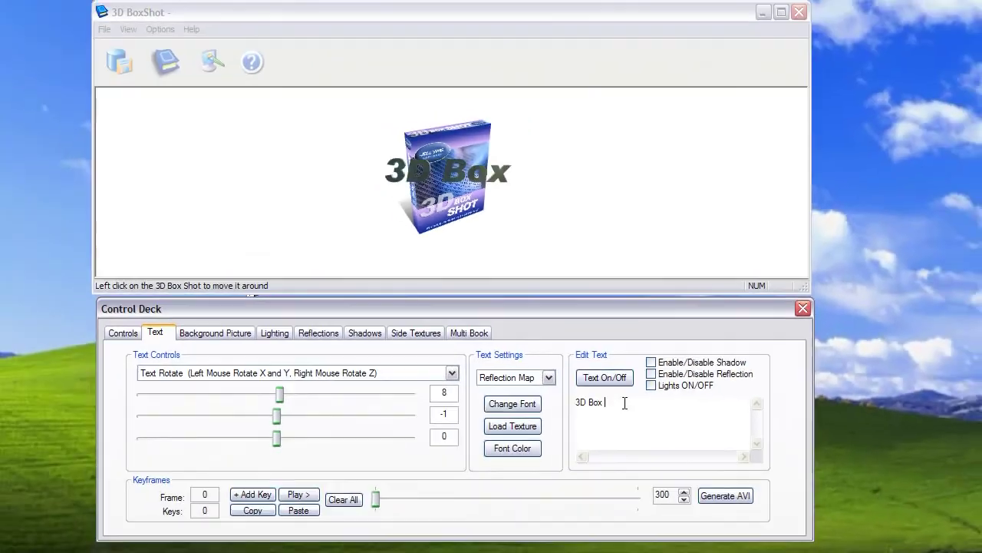
{"action": "key", "text": "BackSpace"}
{"action": "key", "text": "BackSpace"}
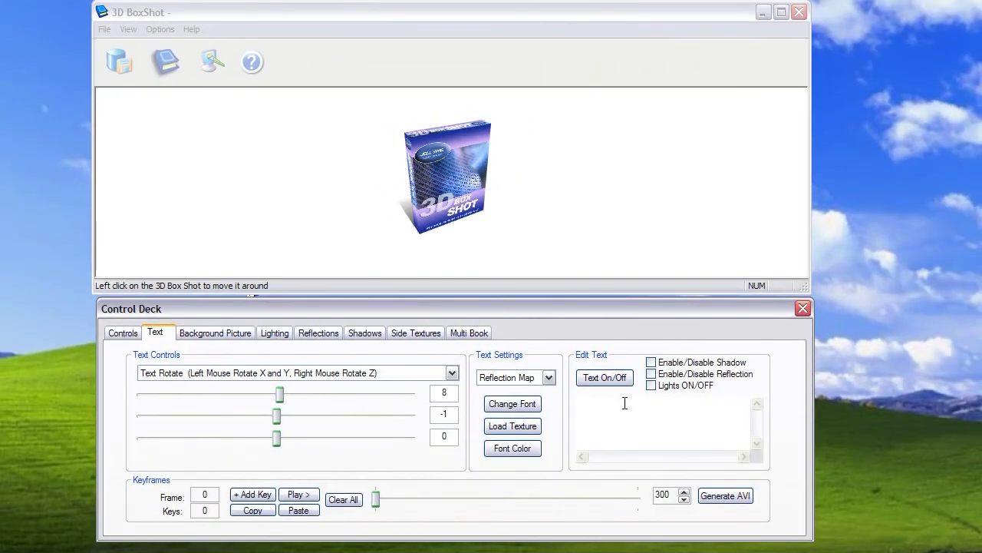
{"action": "left_click", "coordinate": [123, 333]}
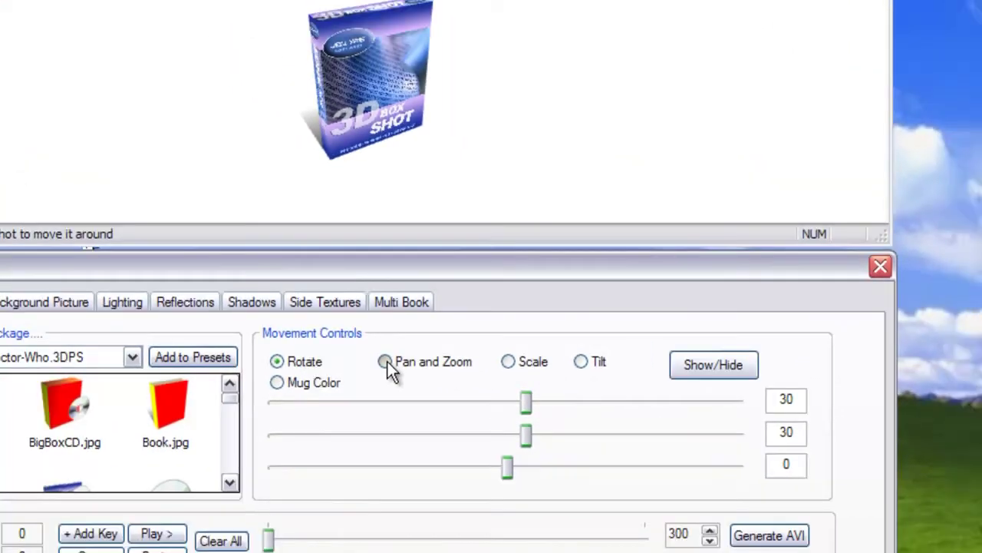
{"action": "left_click", "coordinate": [306, 347]}
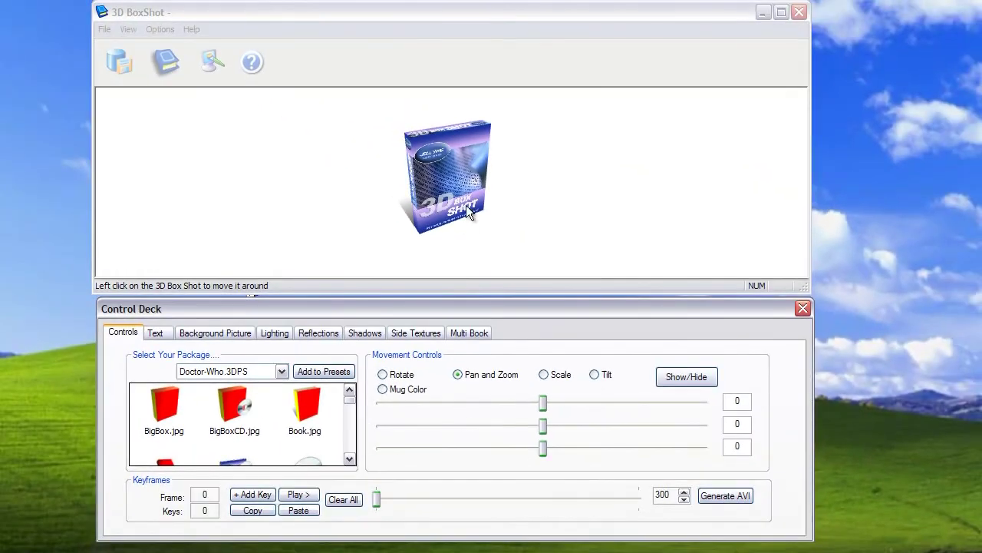
{"action": "left_click_drag", "start_coordinate": [323, 15], "coordinate": [367, 185]}
{"action": "left_click_drag", "start_coordinate": [490, 290], "coordinate": [492, 265]}
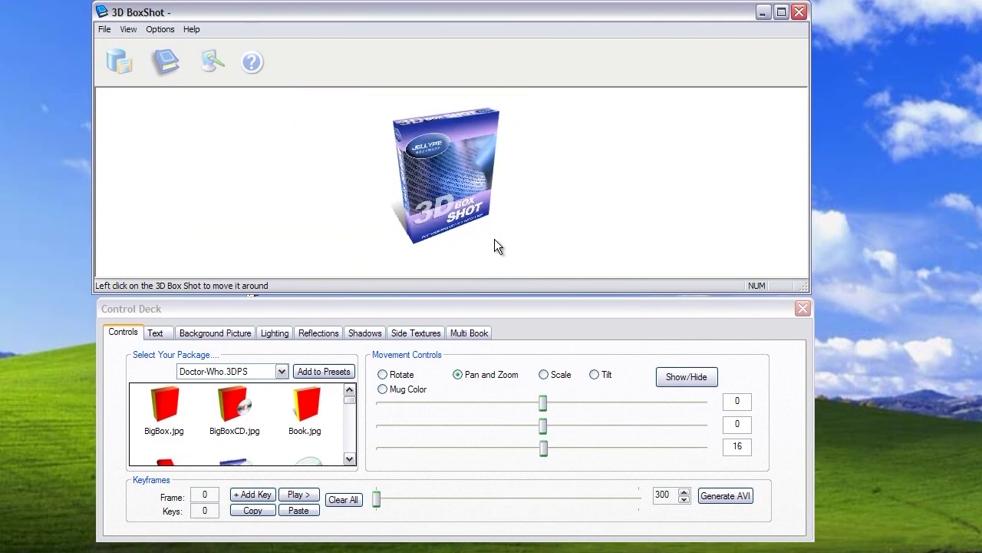
{"action": "left_click_drag", "start_coordinate": [543, 448], "coordinate": [567, 467]}
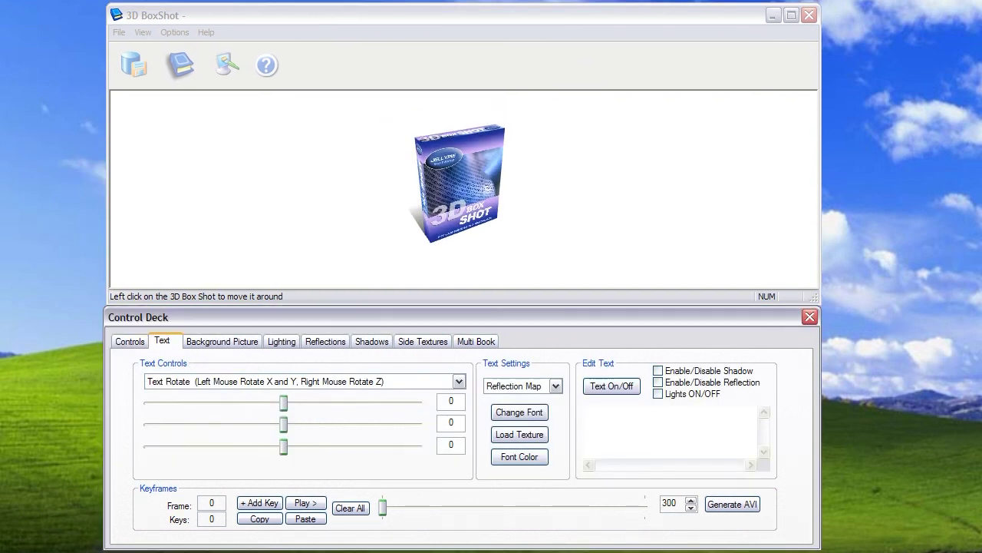
{"action": "left_click", "coordinate": [663, 503]}
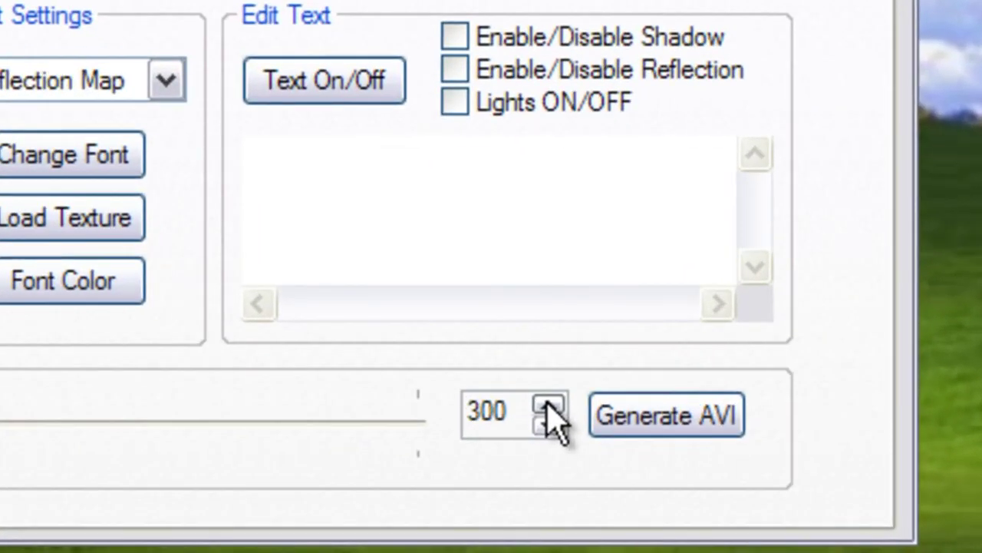
Raise the animation frame count with the spin-box up arrow.
{"action": "double_click", "coordinate": [548, 406]}
{"action": "double_click", "coordinate": [547, 406]}
{"action": "triple_click", "coordinate": [547, 406]}
{"action": "double_click", "coordinate": [547, 406]}
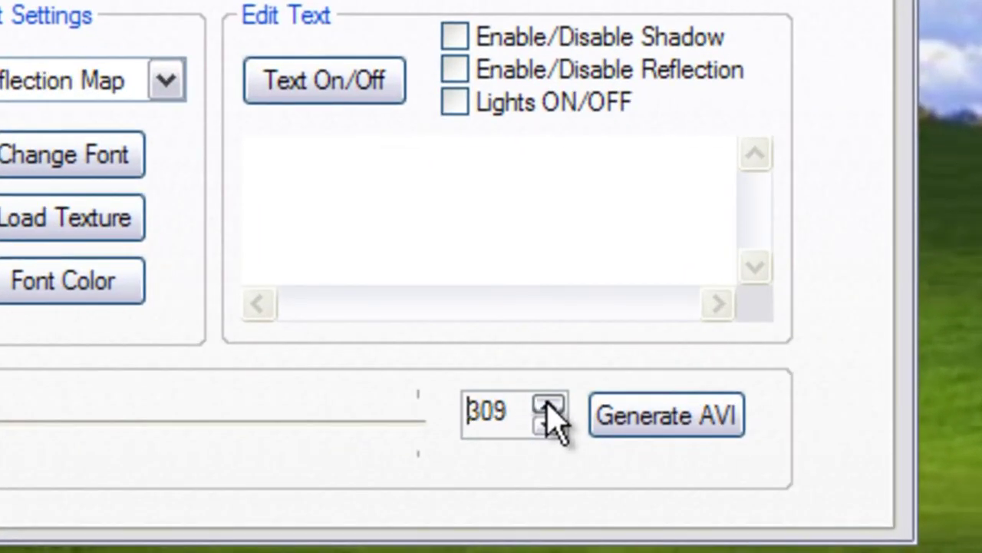
{"action": "double_click", "coordinate": [547, 406]}
{"action": "triple_click", "coordinate": [547, 406]}
{"action": "double_click", "coordinate": [547, 406]}
{"action": "triple_click", "coordinate": [547, 405]}
{"action": "left_click", "coordinate": [547, 406]}
{"action": "left_click", "coordinate": [547, 406]}
{"action": "double_click", "coordinate": [547, 406]}
{"action": "double_click", "coordinate": [547, 406]}
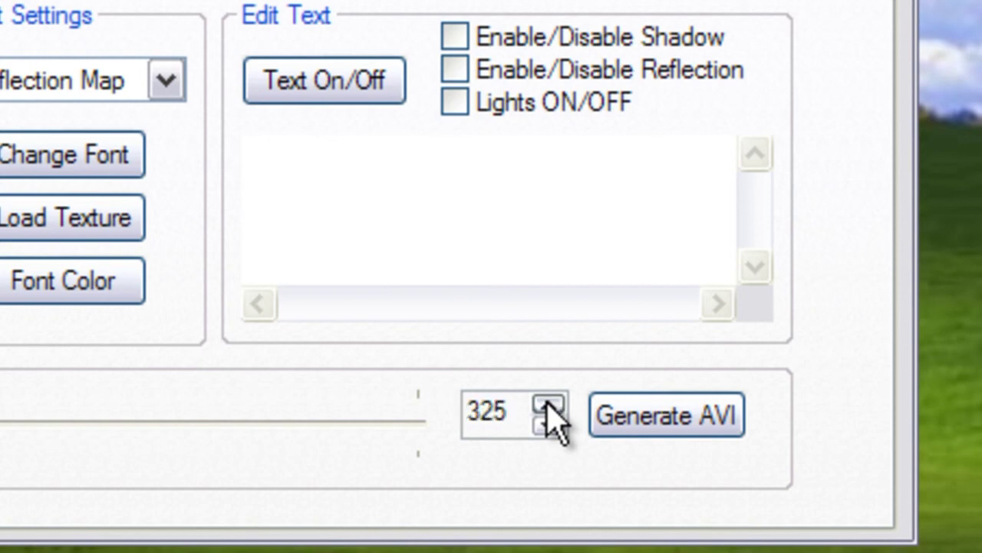
{"action": "left_click_drag", "start_coordinate": [547, 406], "coordinate": [547, 405]}
Bring the frame count back to 300 and rotate the box to 21, 16, 0.
{"action": "double_click", "coordinate": [550, 426]}
{"action": "triple_click", "coordinate": [549, 425]}
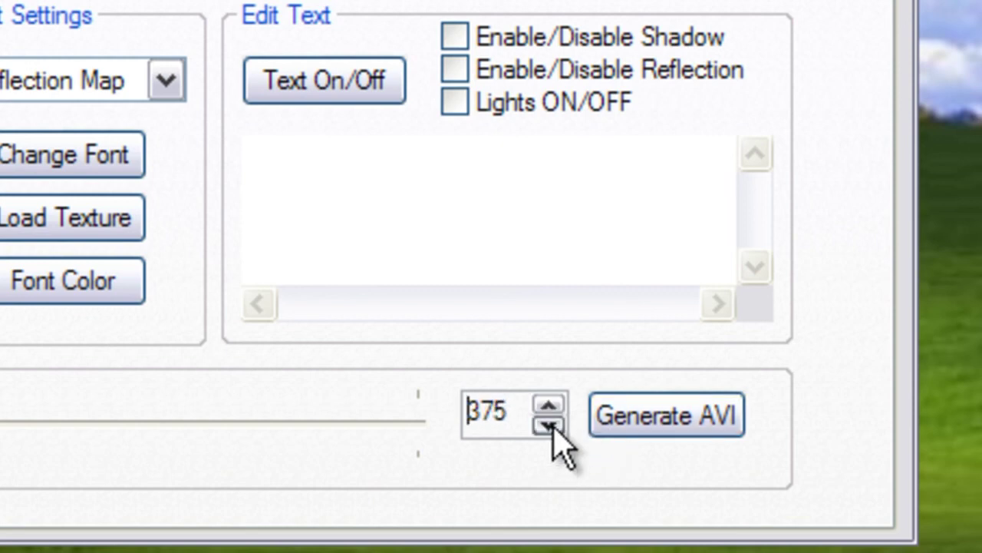
{"action": "triple_click", "coordinate": [550, 426]}
{"action": "left_click", "coordinate": [549, 426]}
{"action": "triple_click", "coordinate": [550, 426]}
{"action": "left_click_drag", "start_coordinate": [549, 426], "coordinate": [549, 425]}
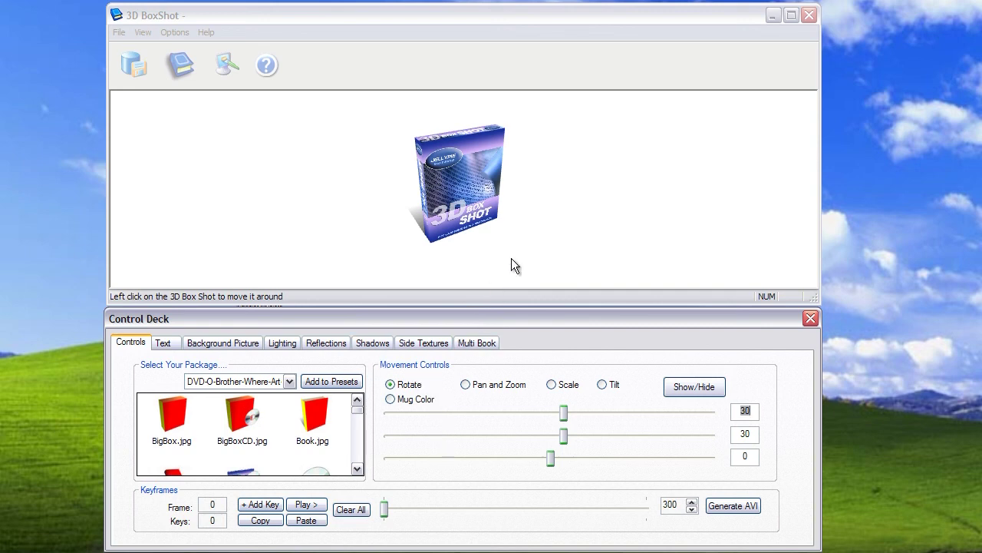
{"action": "mouse_move", "coordinate": [467, 194]}
{"action": "left_mouse_down"}
{"action": "mouse_move", "coordinate": [447, 195]}
{"action": "mouse_move", "coordinate": [450, 179]}
{"action": "mouse_move", "coordinate": [464, 188]}
{"action": "left_mouse_up"}
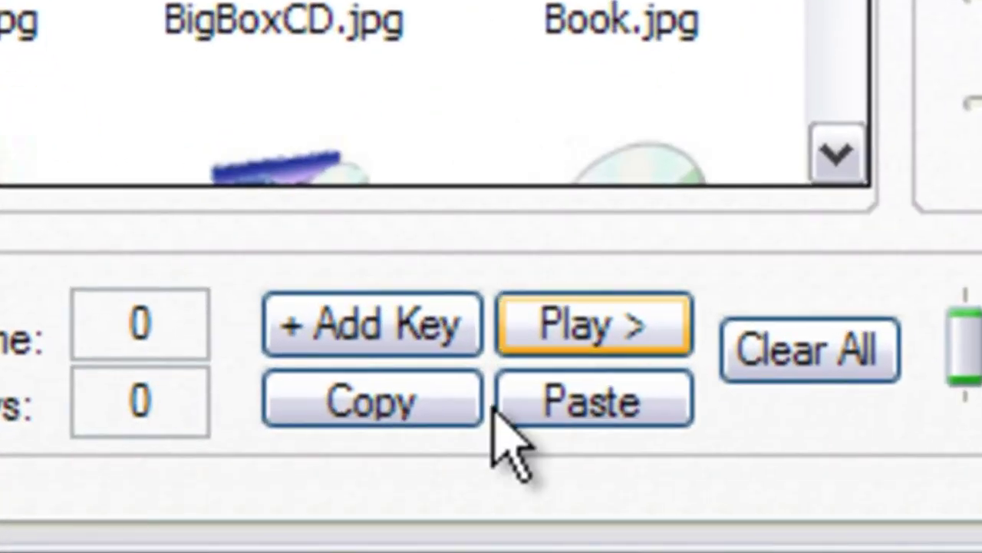
Add a key at the 21, 16 angle and move the timeline to frame 111.
{"action": "left_click", "coordinate": [340, 346]}
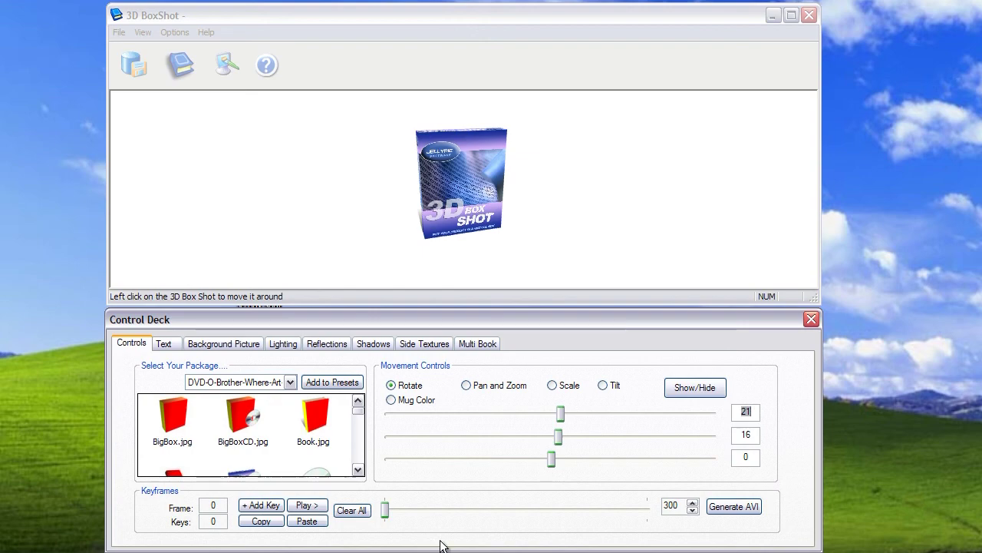
{"action": "left_click_drag", "start_coordinate": [386, 509], "coordinate": [515, 508]}
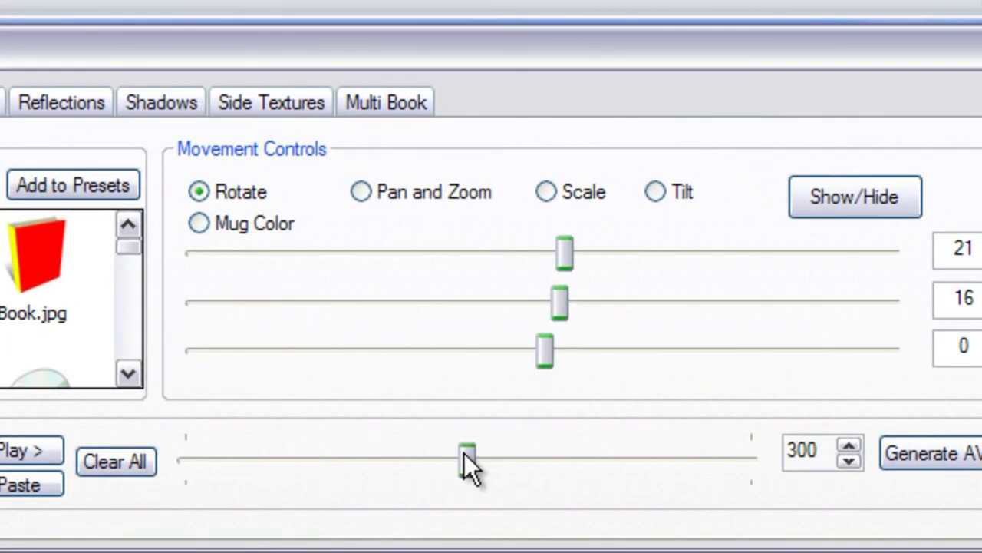
At frame 150, zoom the box in, set its rotation to 360, and add a key.
{"action": "left_click_drag", "start_coordinate": [467, 452], "coordinate": [466, 450]}
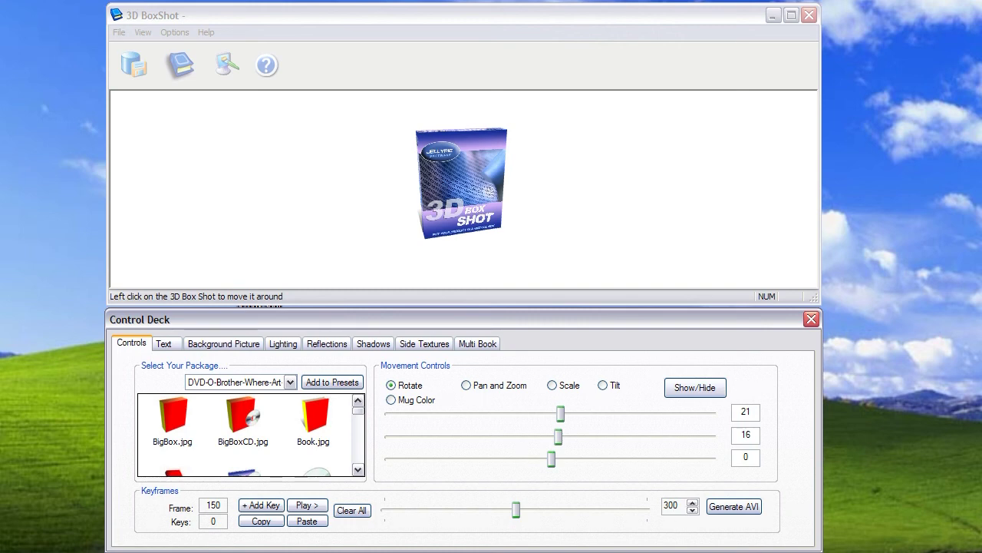
{"action": "left_click", "coordinate": [468, 386]}
{"action": "left_click_drag", "start_coordinate": [490, 187], "coordinate": [506, 244]}
{"action": "left_click", "coordinate": [392, 385]}
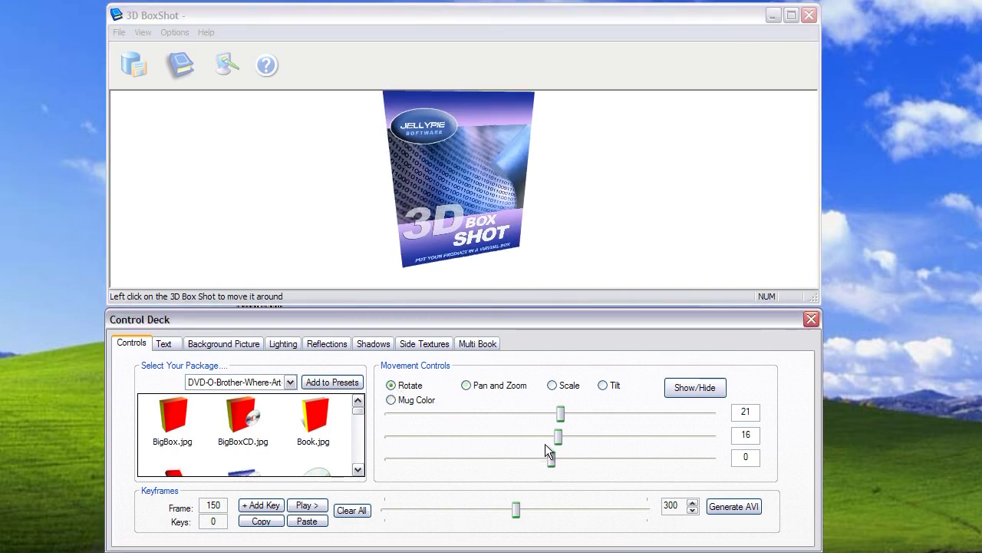
{"action": "left_click_drag", "start_coordinate": [558, 436], "coordinate": [714, 419]}
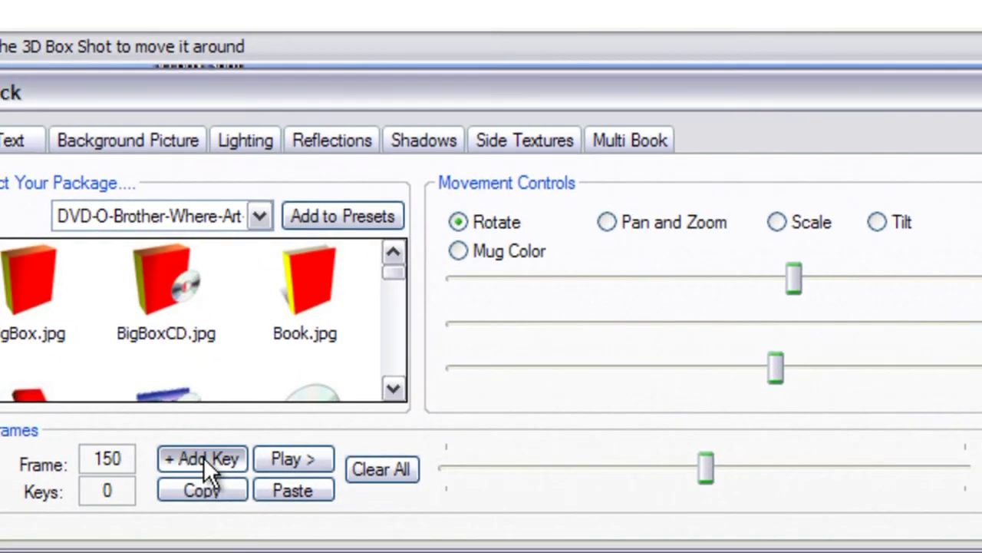
{"action": "left_click", "coordinate": [191, 449]}
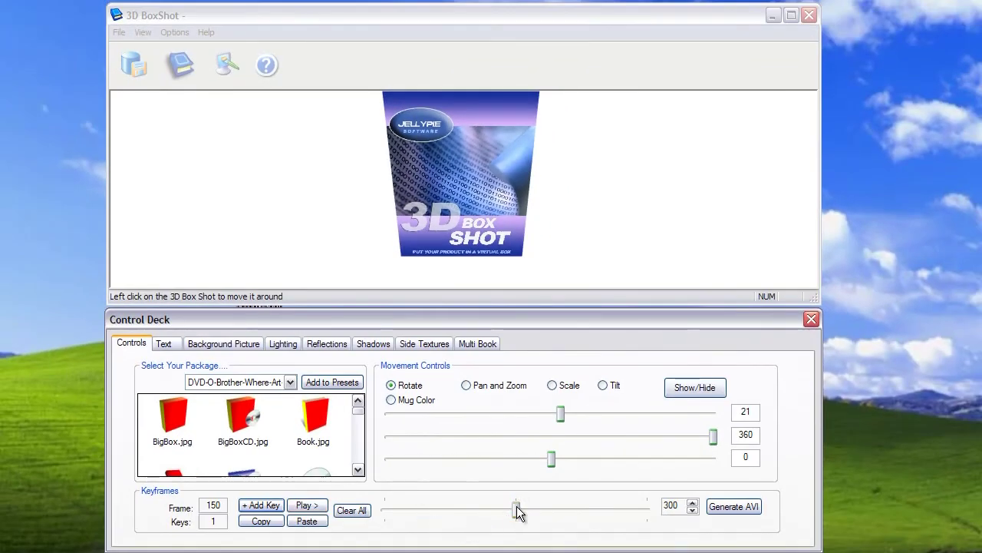
{"action": "left_click_drag", "start_coordinate": [517, 509], "coordinate": [649, 509]}
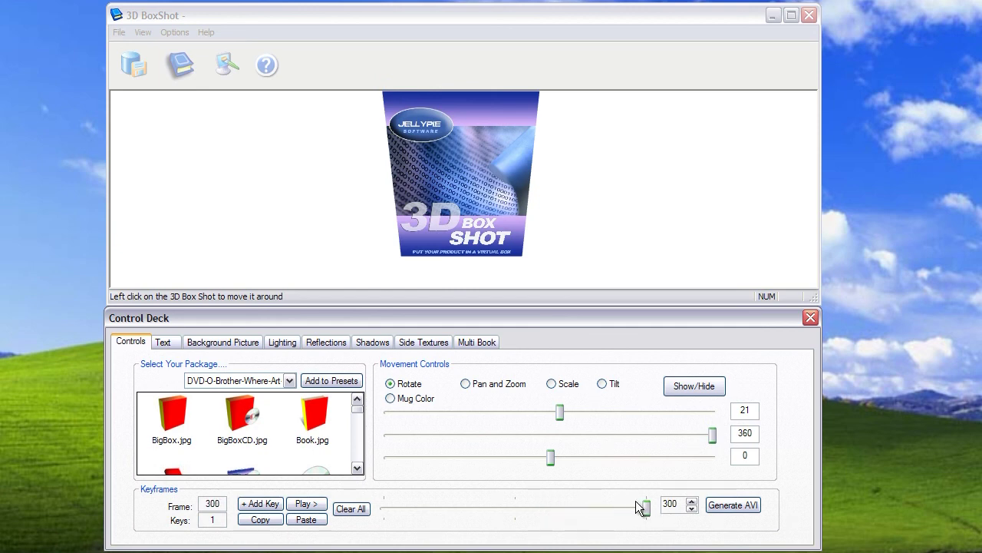
Key frame 300 with rotation -360 and zoom -2000, then play from frame 0.
{"action": "left_click_drag", "start_coordinate": [714, 435], "coordinate": [355, 475]}
{"action": "left_click", "coordinate": [465, 384]}
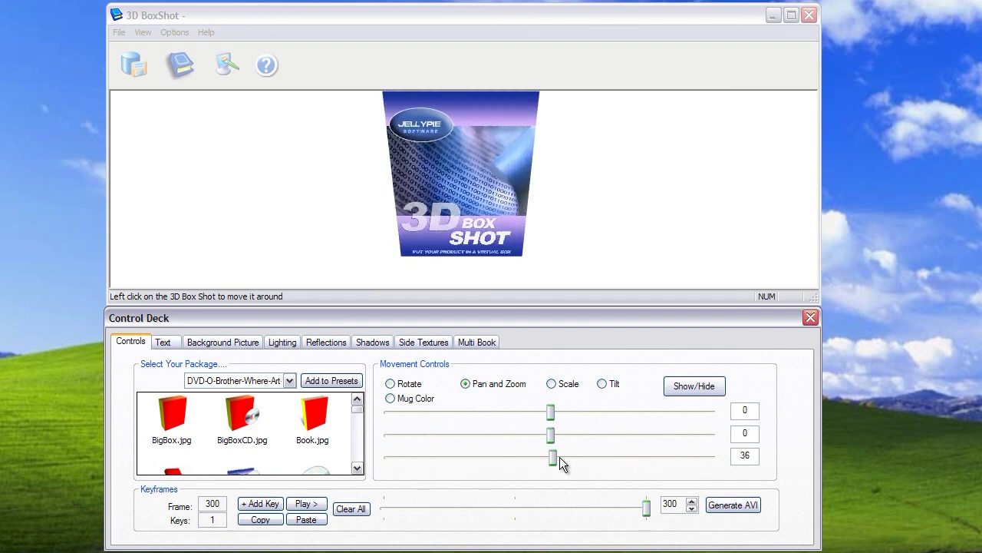
{"action": "left_click_drag", "start_coordinate": [552, 457], "coordinate": [386, 472]}
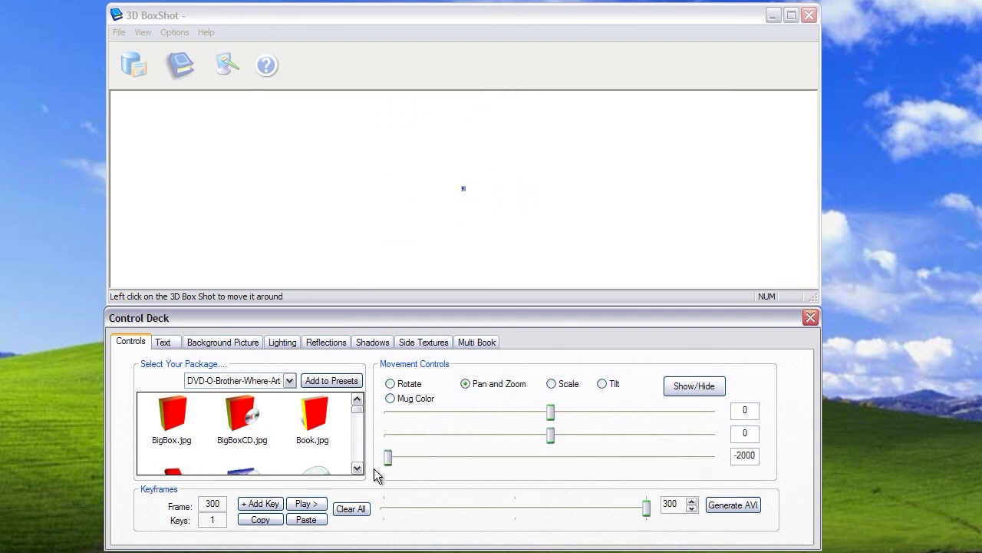
{"action": "left_click", "coordinate": [260, 505]}
{"action": "left_click_drag", "start_coordinate": [646, 513], "coordinate": [341, 542]}
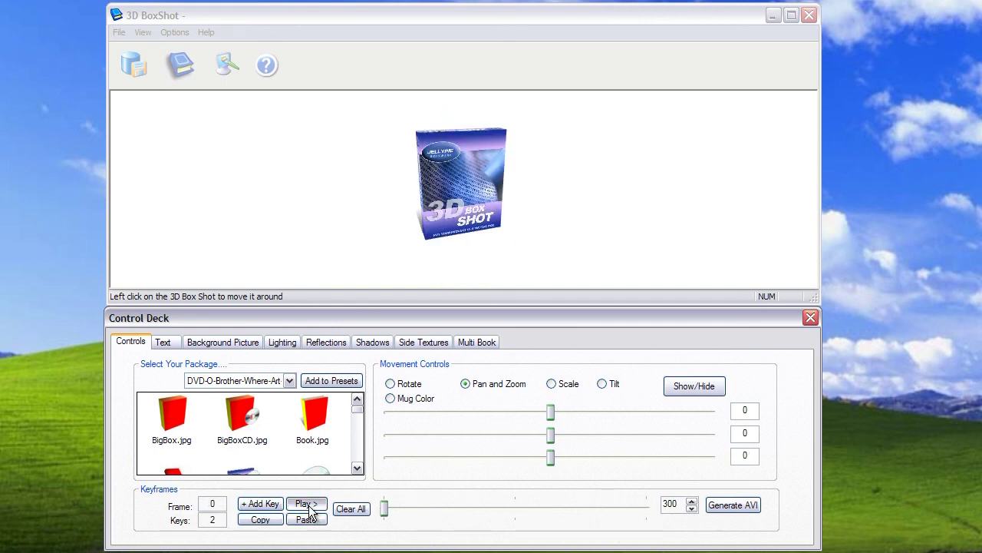
{"action": "left_click", "coordinate": [309, 506]}
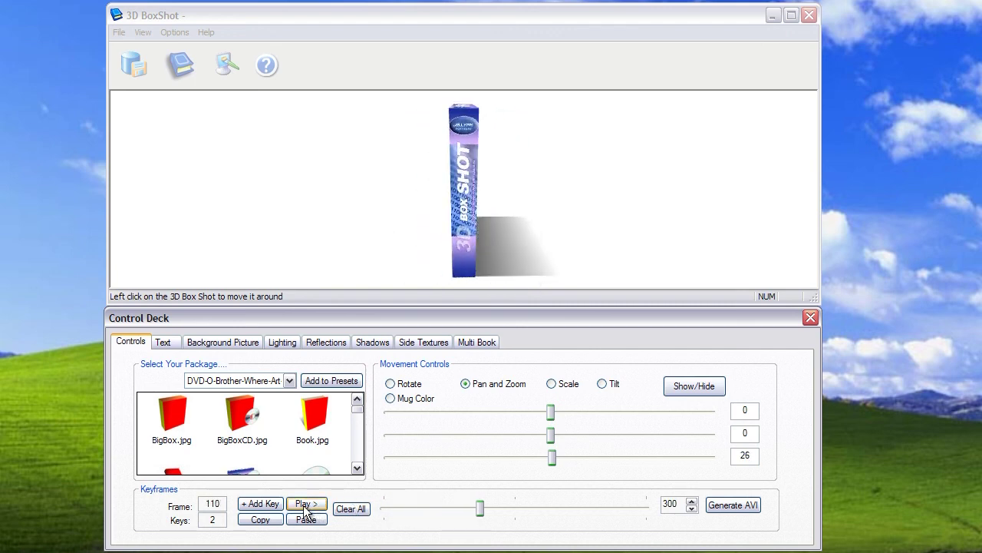